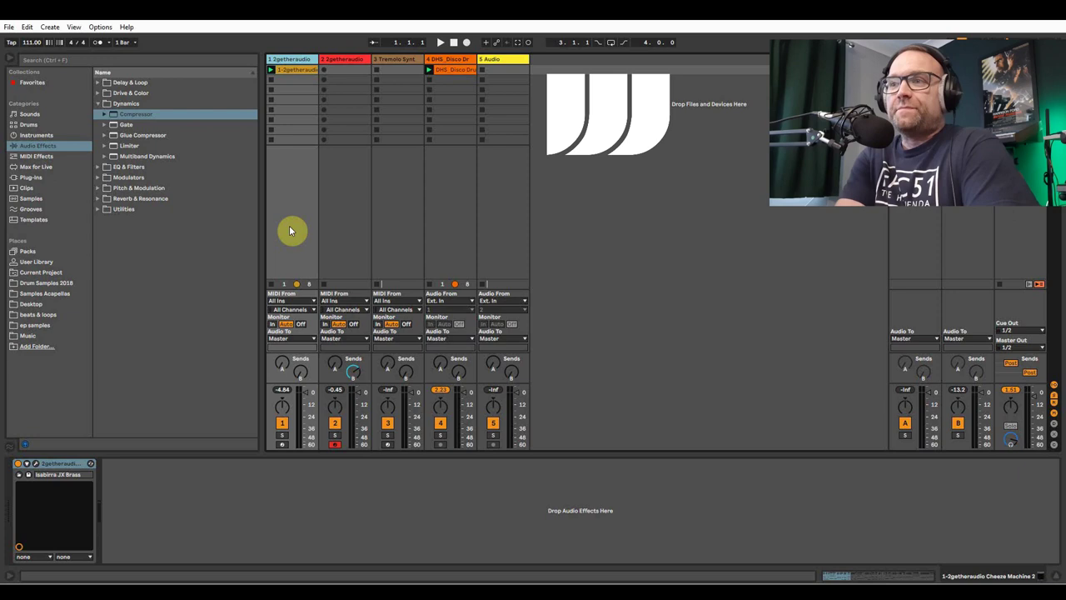
Arm track 1 and audition chords on its Cheeze Machine 2 Isabirra JX Brass sound
click(28, 474)
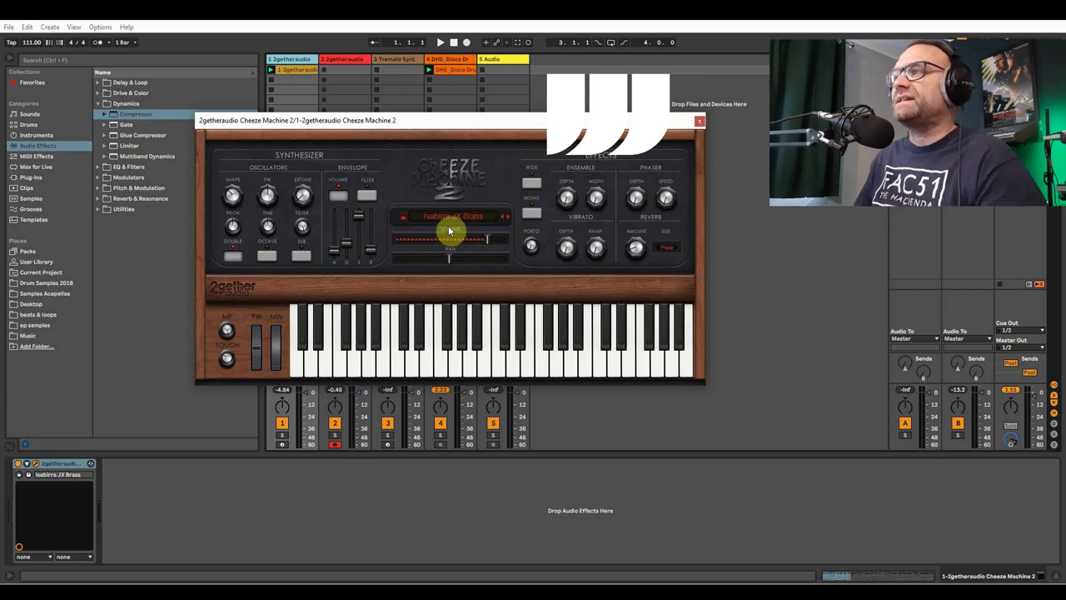
click(281, 444)
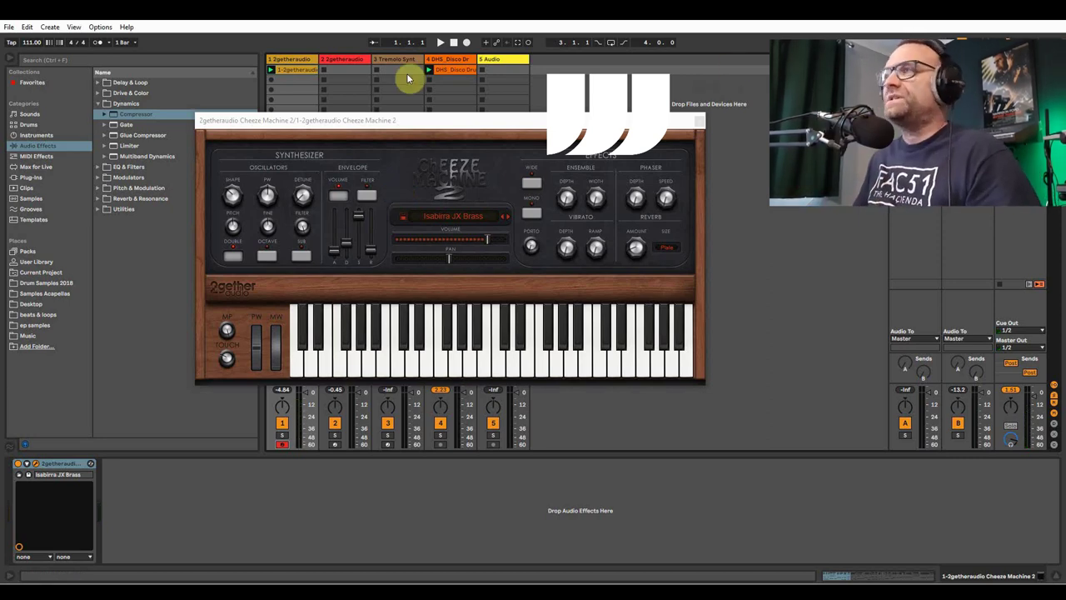
click(440, 71)
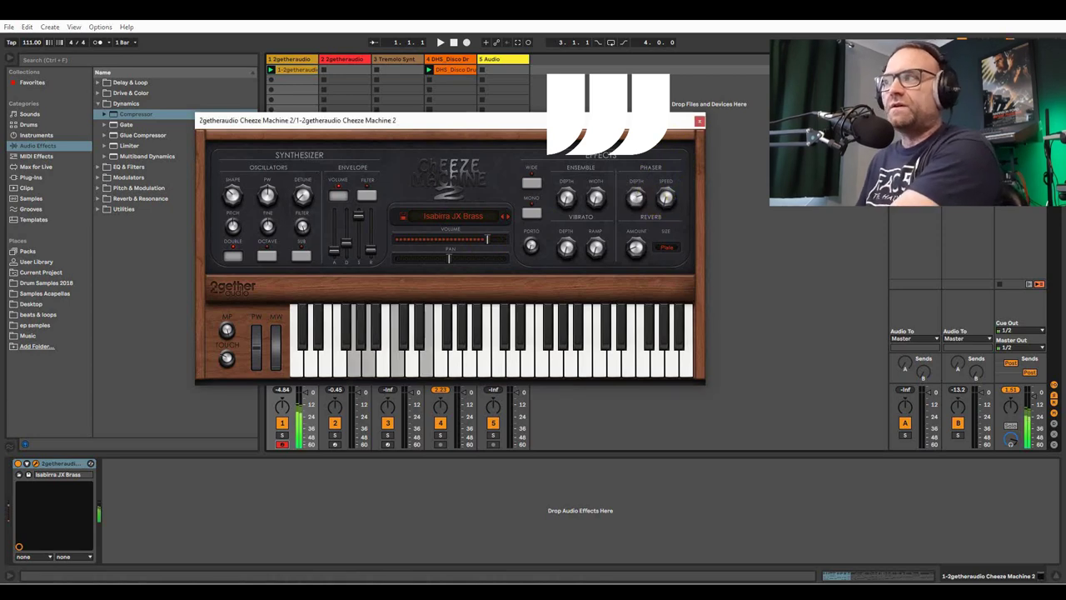
click(673, 122)
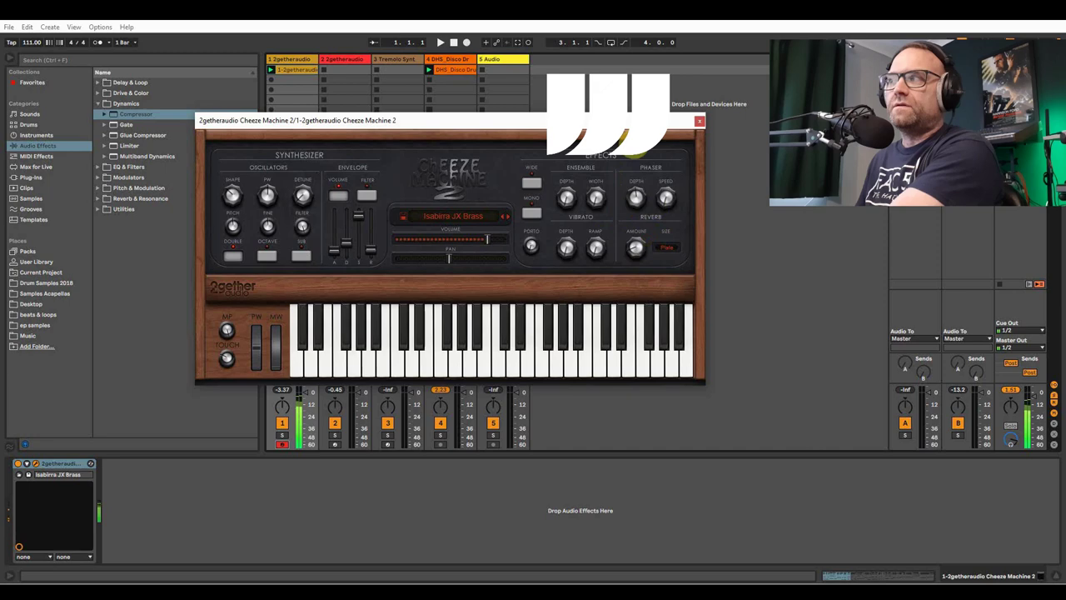
click(697, 127)
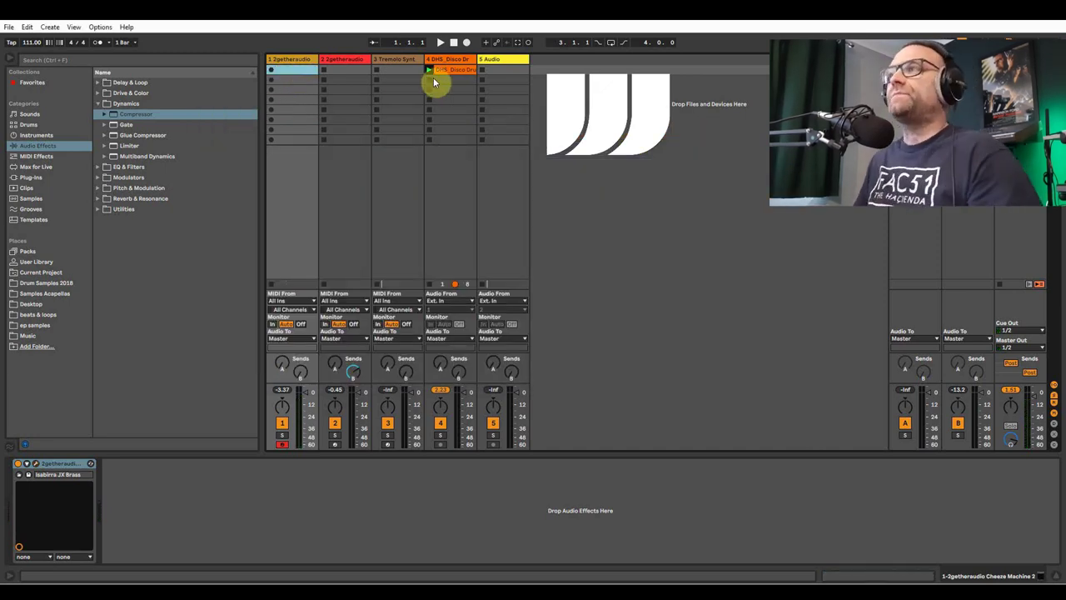
Start the disco drum loop and record a new brass chord clip in track 1's first slot
click(459, 59)
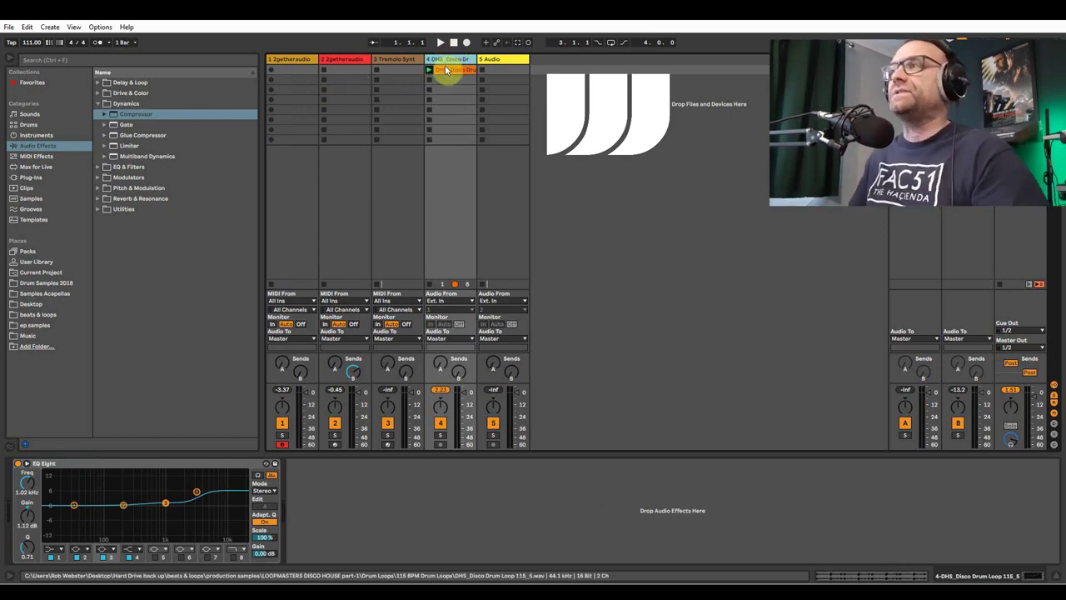
key(space)
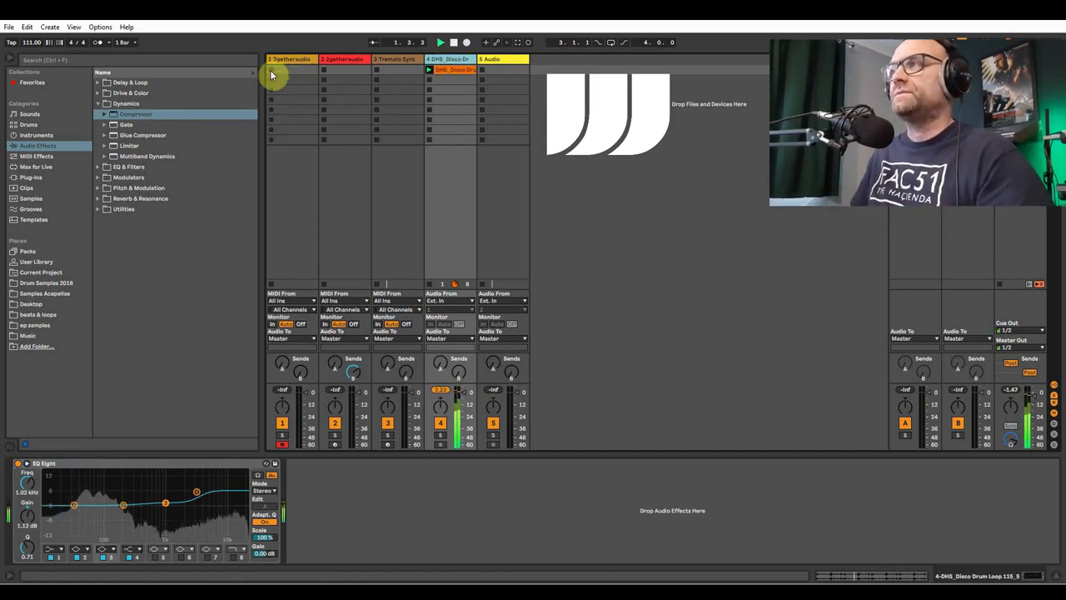
click(270, 70)
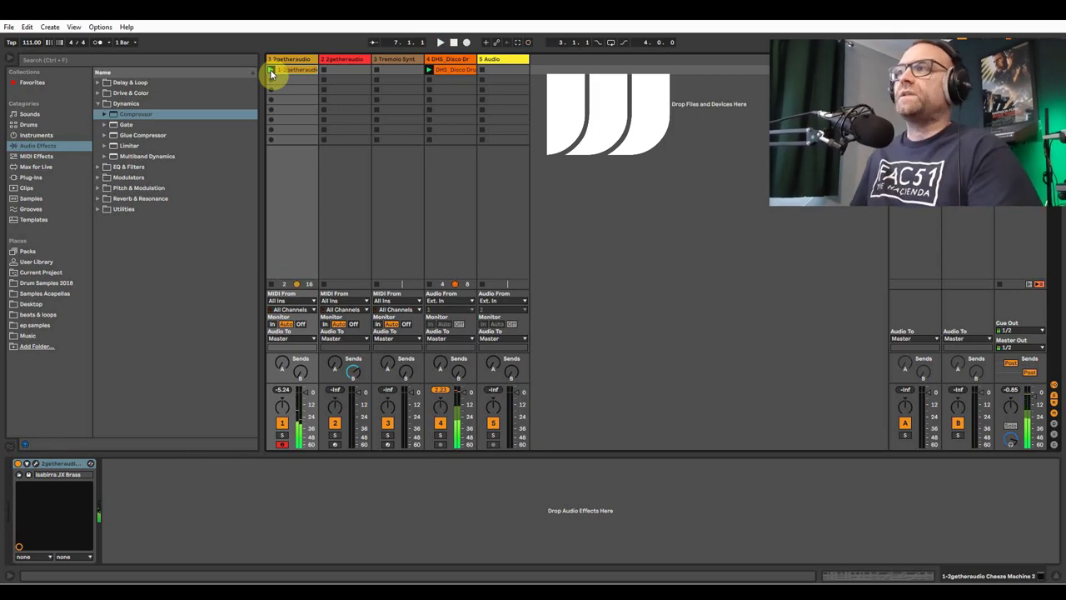
Stop recording and view the chord clip's notes, zoomed to fit, while it plays
click(286, 69)
drag(308, 280, 302, 105)
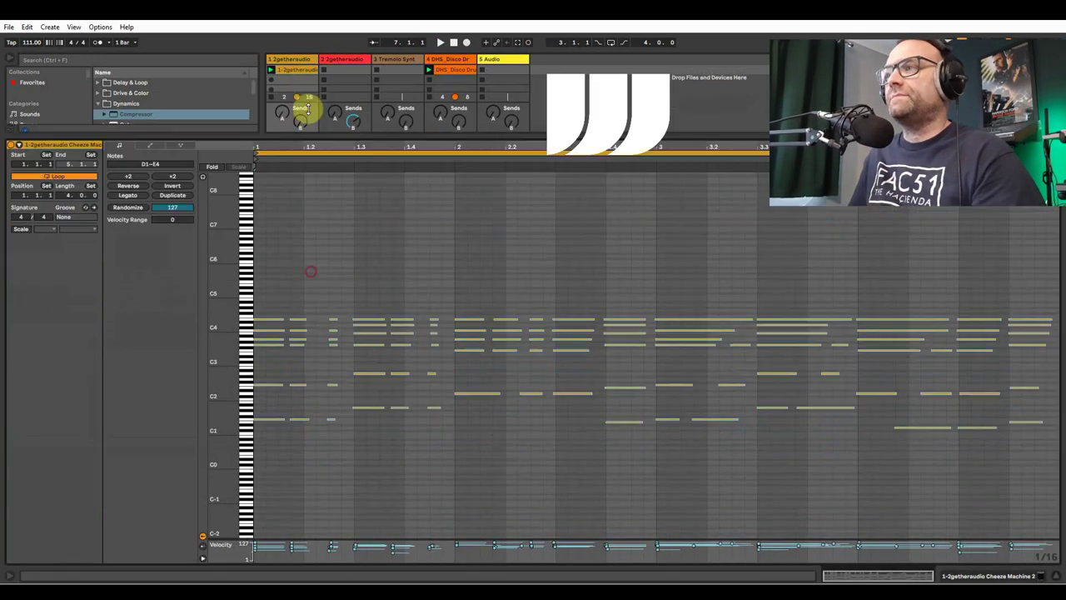
click(274, 450)
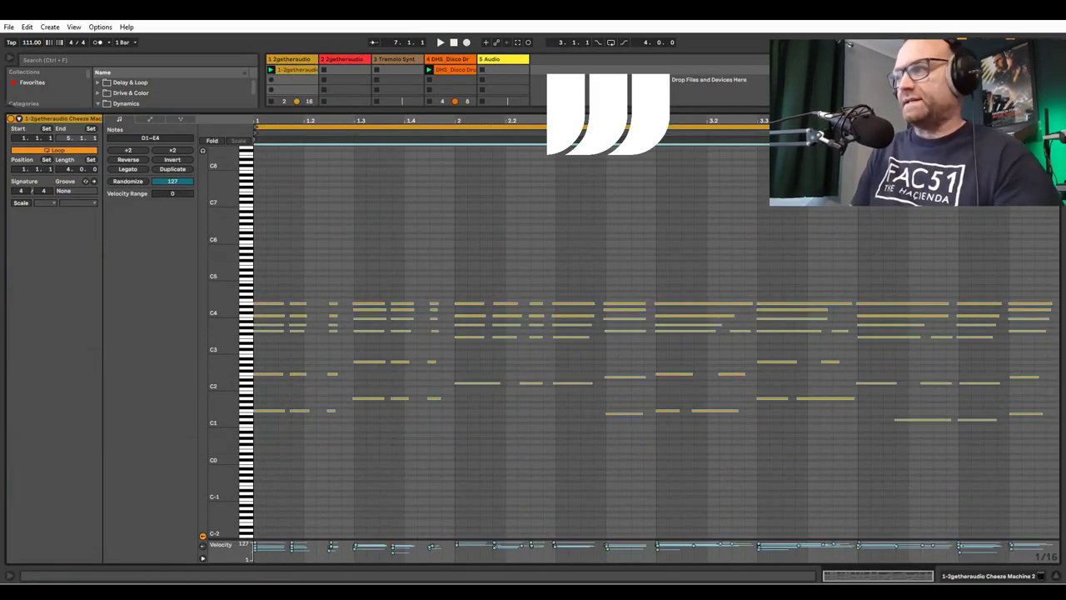
key(space)
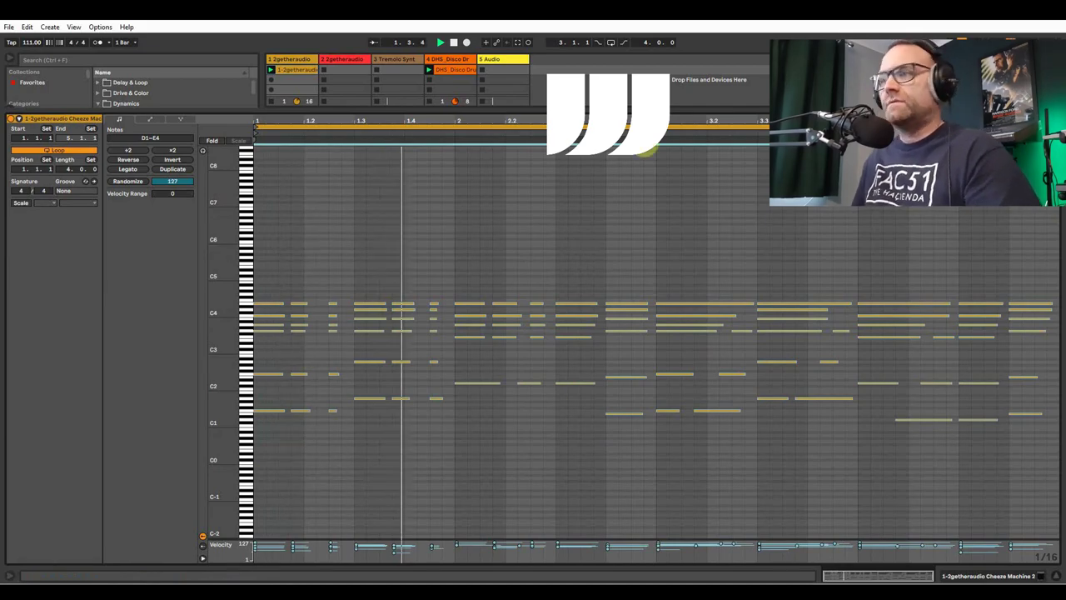
key(ctrl+a)
key(z)
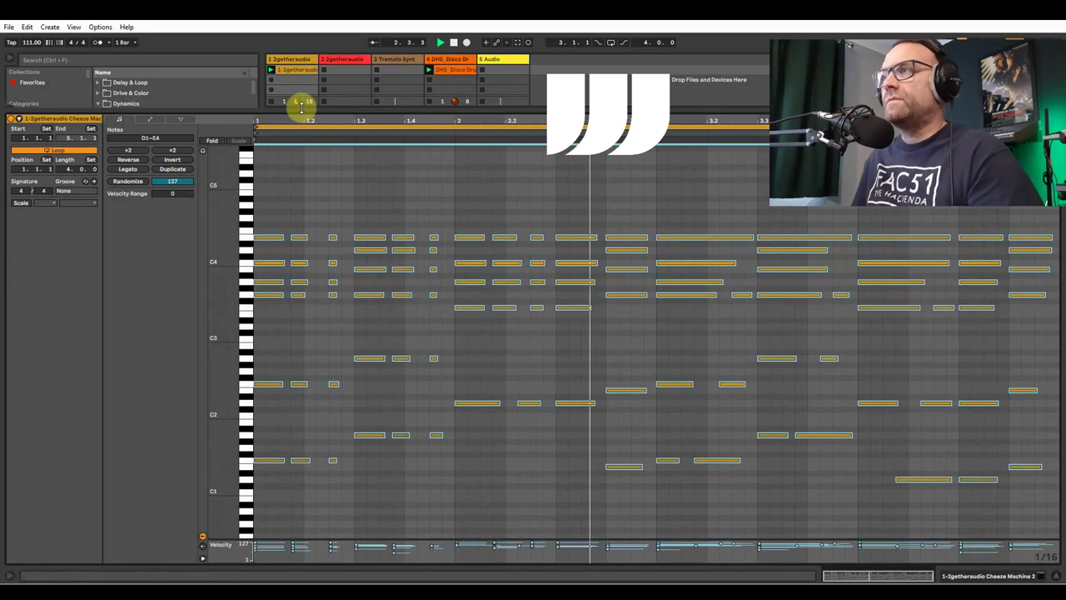
Resize the piano roll, then hide Clip View to return to the session
drag(301, 106, 269, 357)
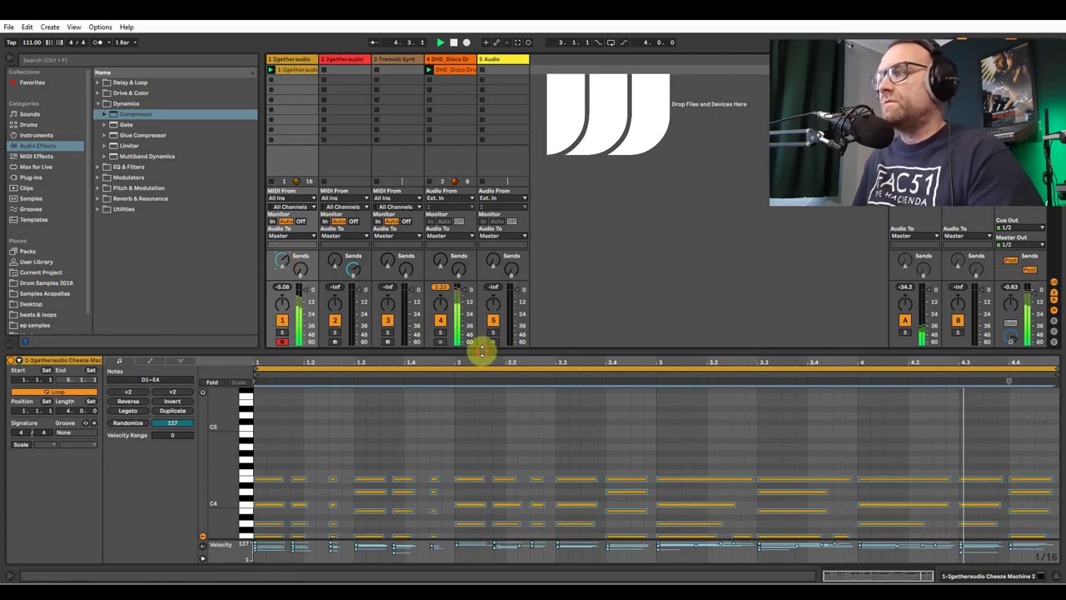
drag(481, 352, 476, 192)
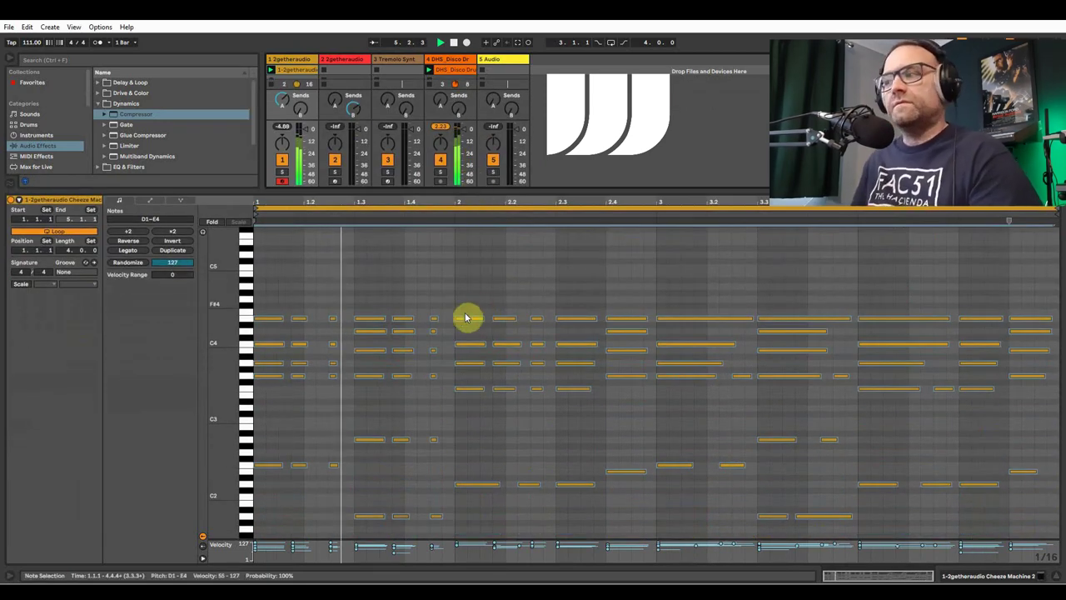
click(1053, 575)
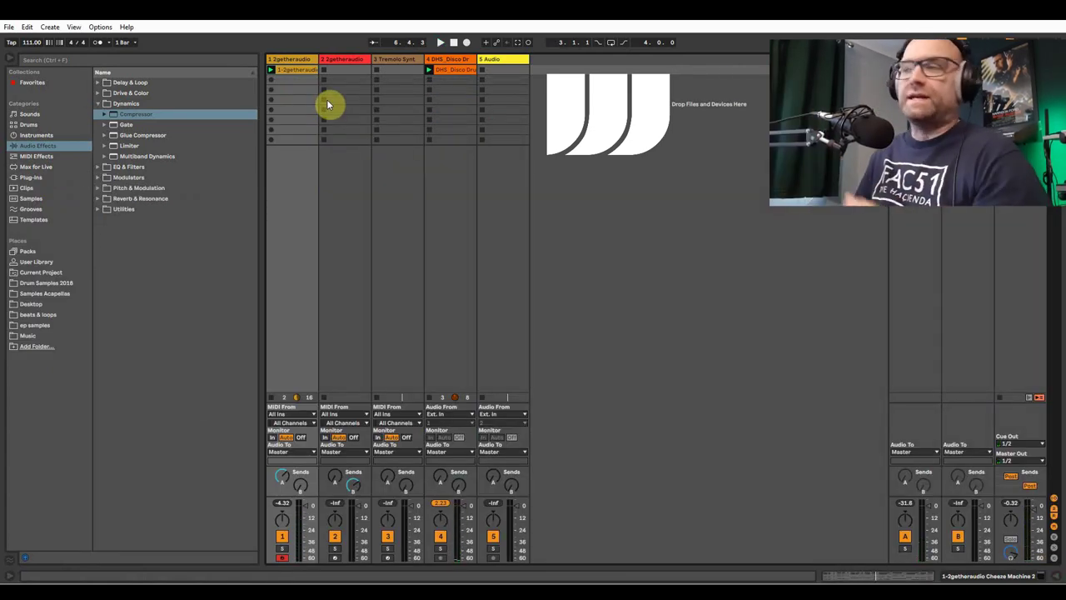
Load the Oasis Rez Bass preset into track 2's Cheeze Machine 2 synth
click(334, 61)
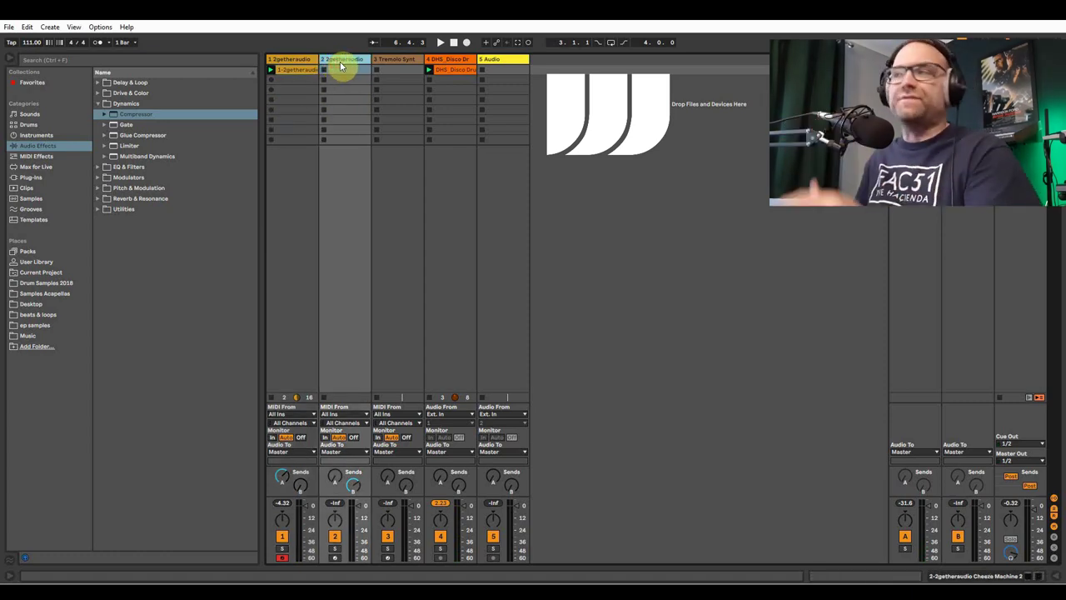
click(977, 575)
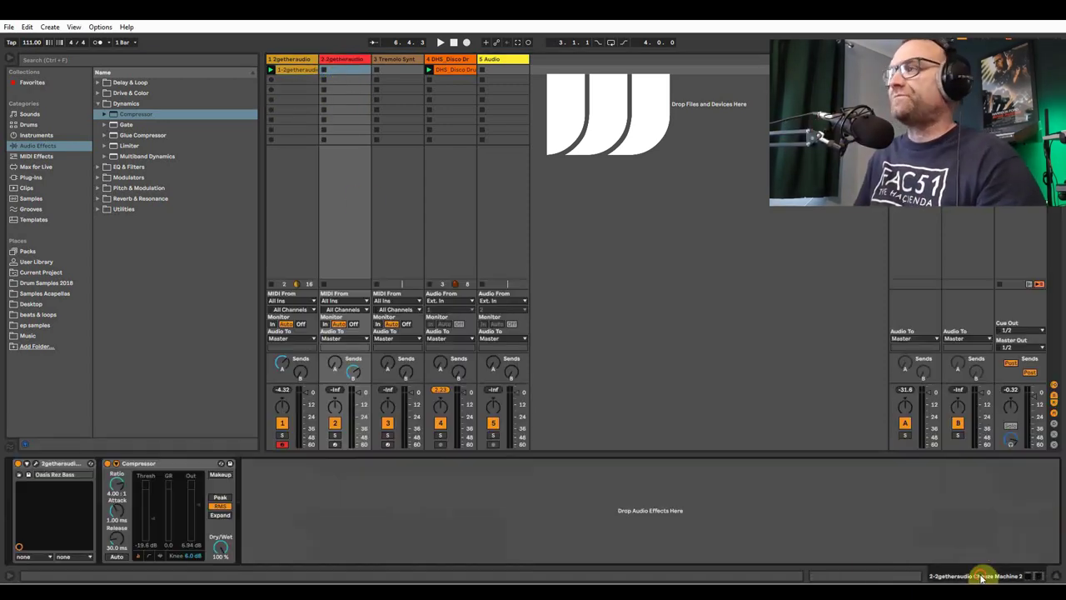
click(28, 472)
click(471, 202)
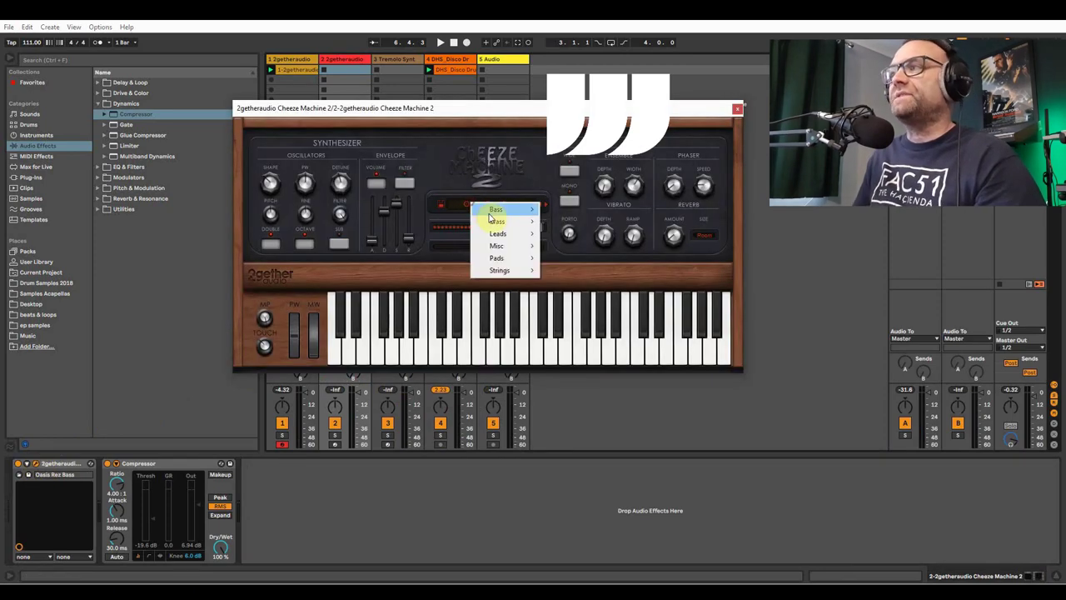
mouse_move(500, 209)
click(596, 224)
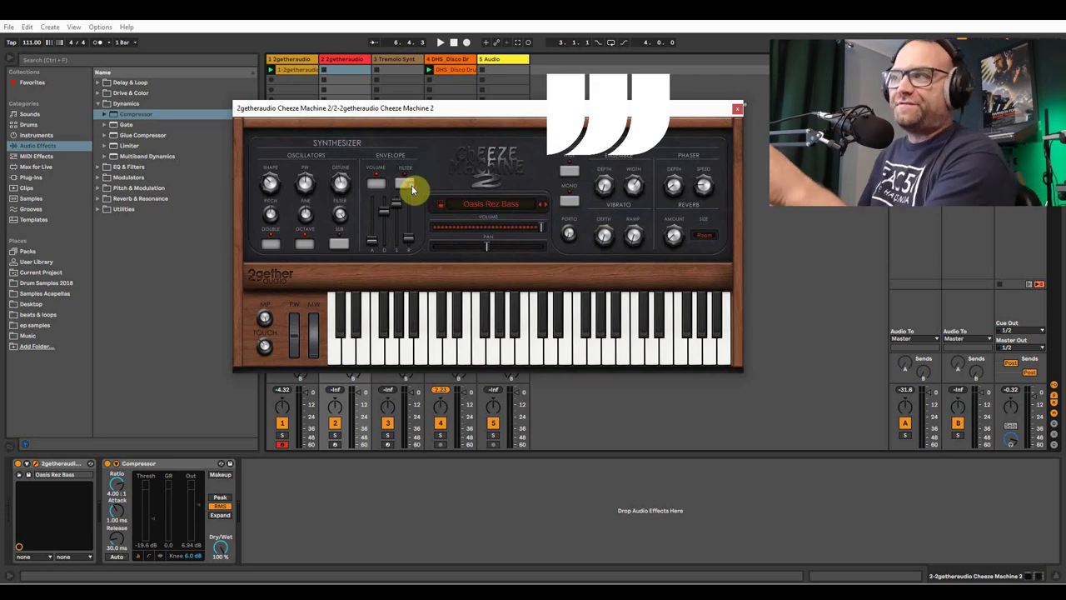
Arm track 2 and adjust the synth's filter envelope, then close its window
click(405, 185)
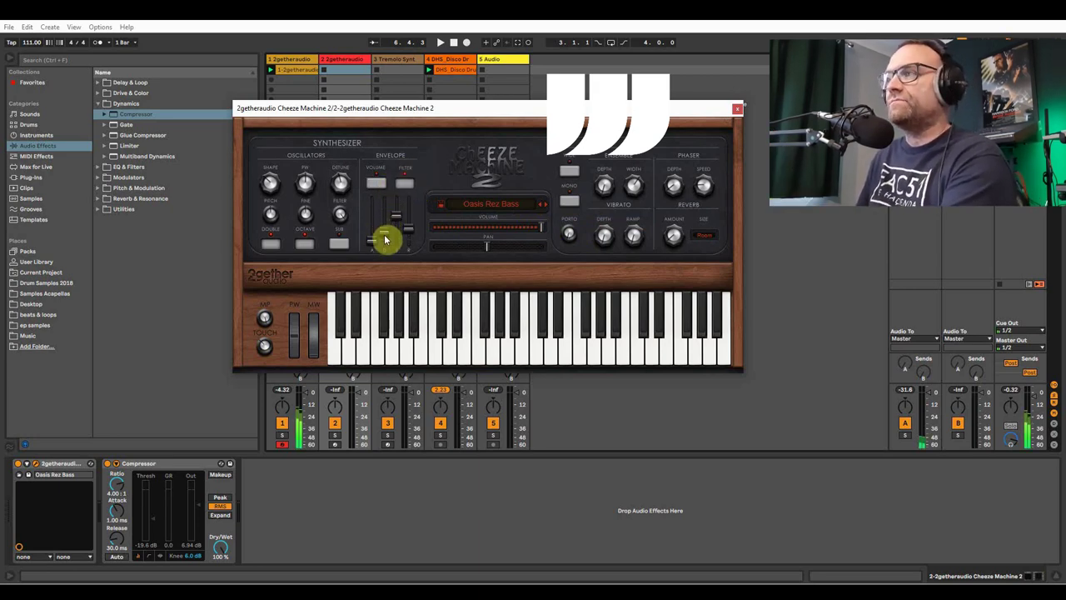
click(335, 447)
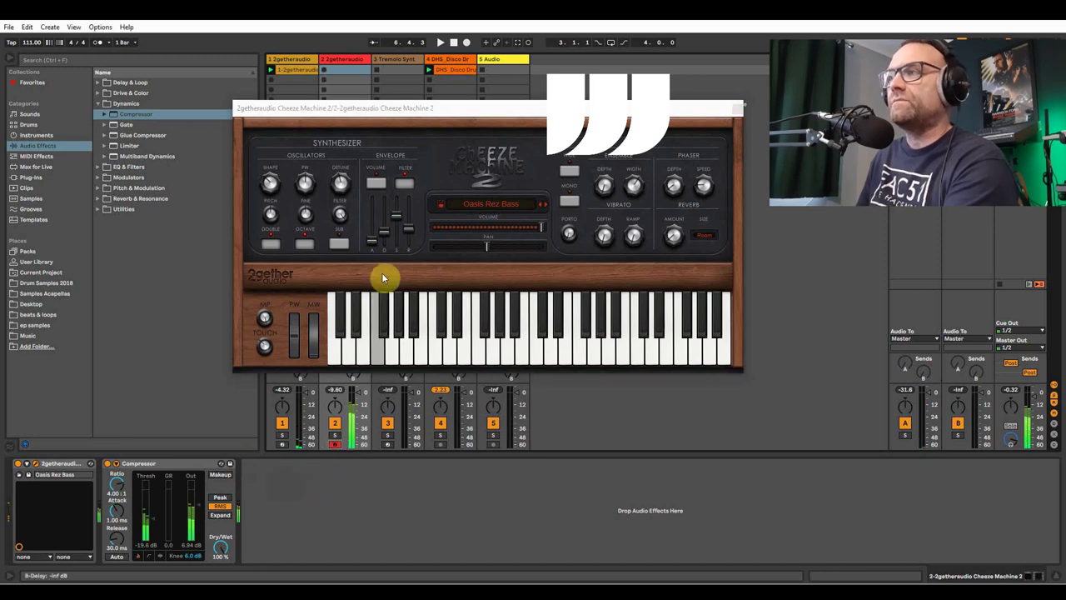
drag(384, 231, 412, 239)
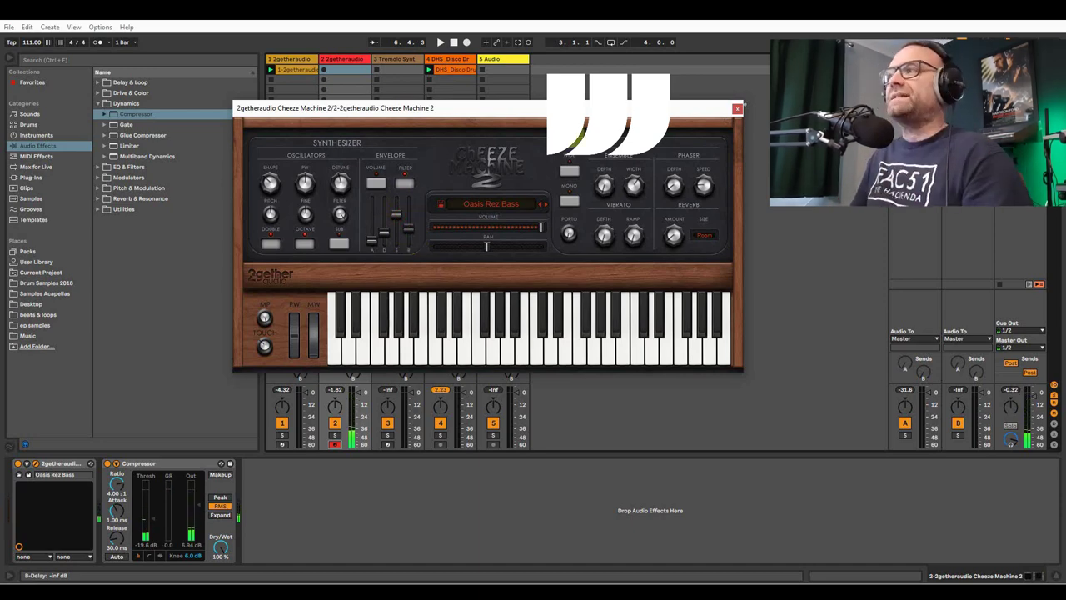
click(736, 109)
click(168, 464)
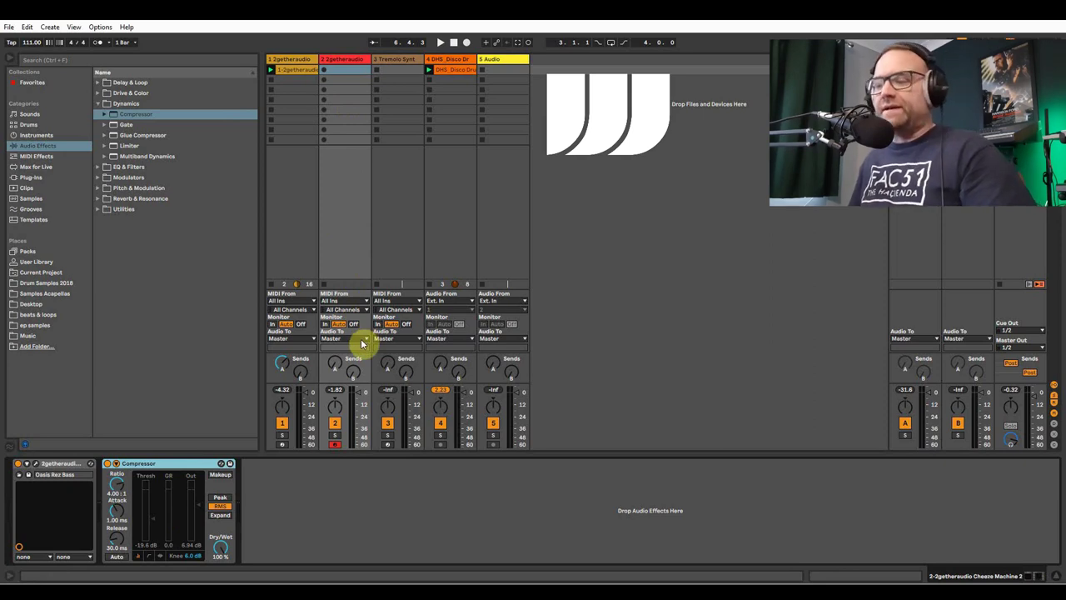
Play the set and record a bass line clip in track 2's first slot
key(space)
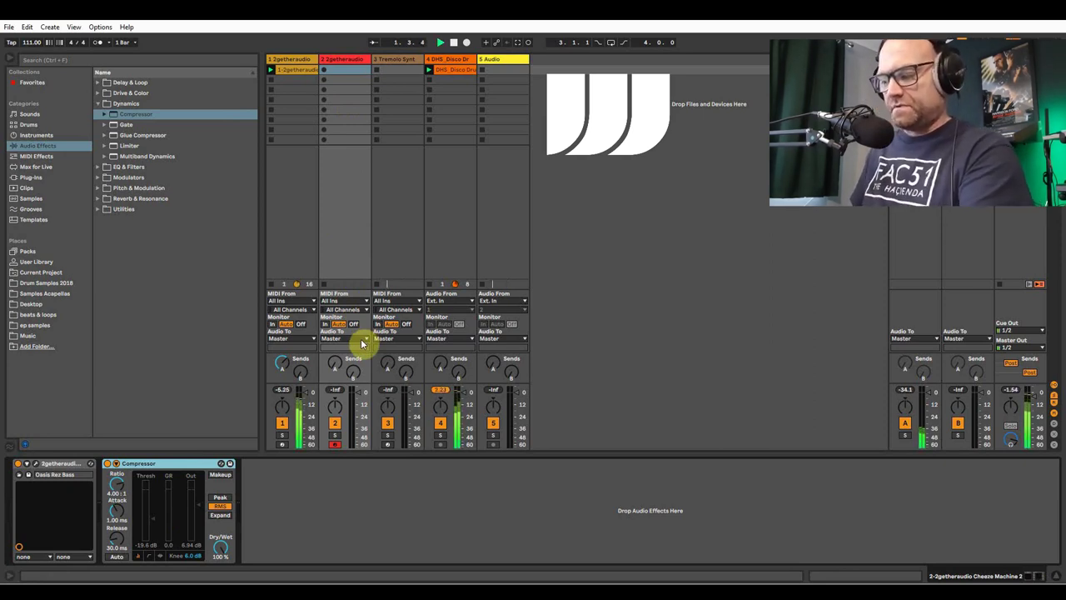
click(321, 70)
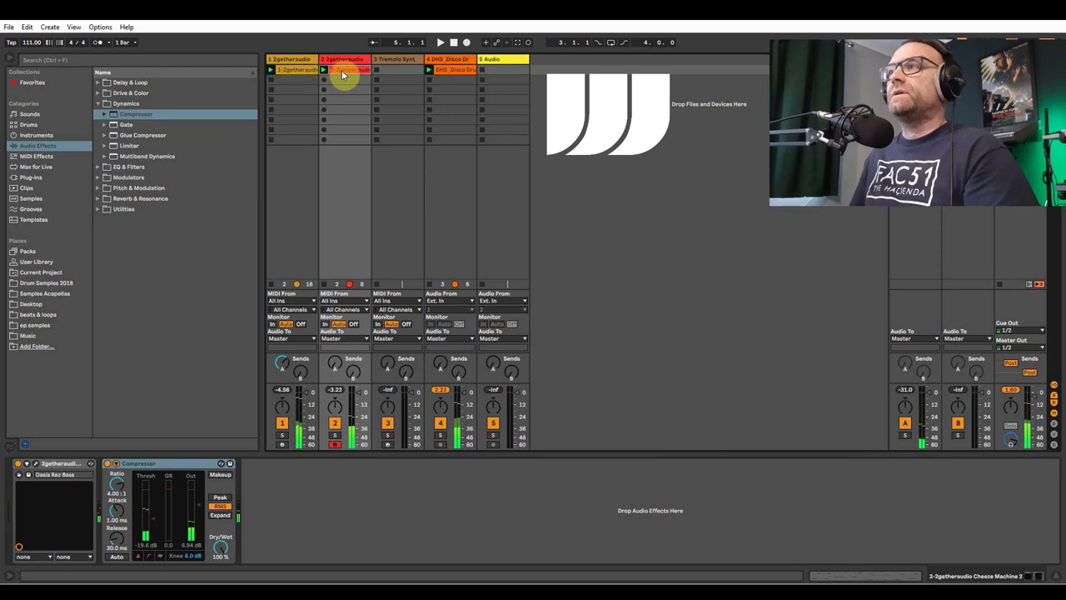
double_click(345, 71)
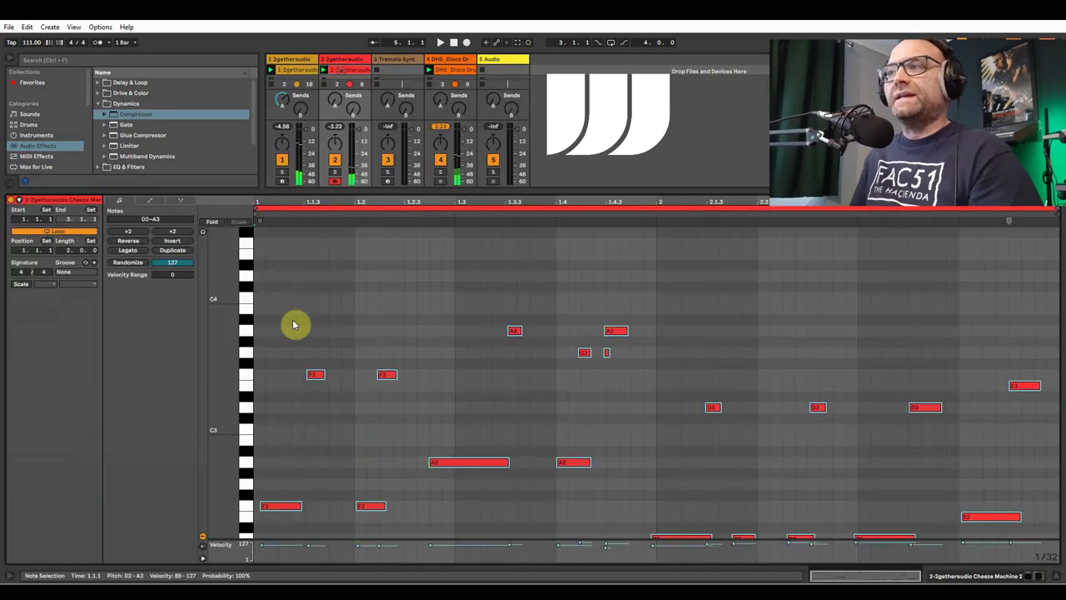
Fit the bass notes in the piano roll, play them back, and return to the mixer
click(893, 223)
click(274, 488)
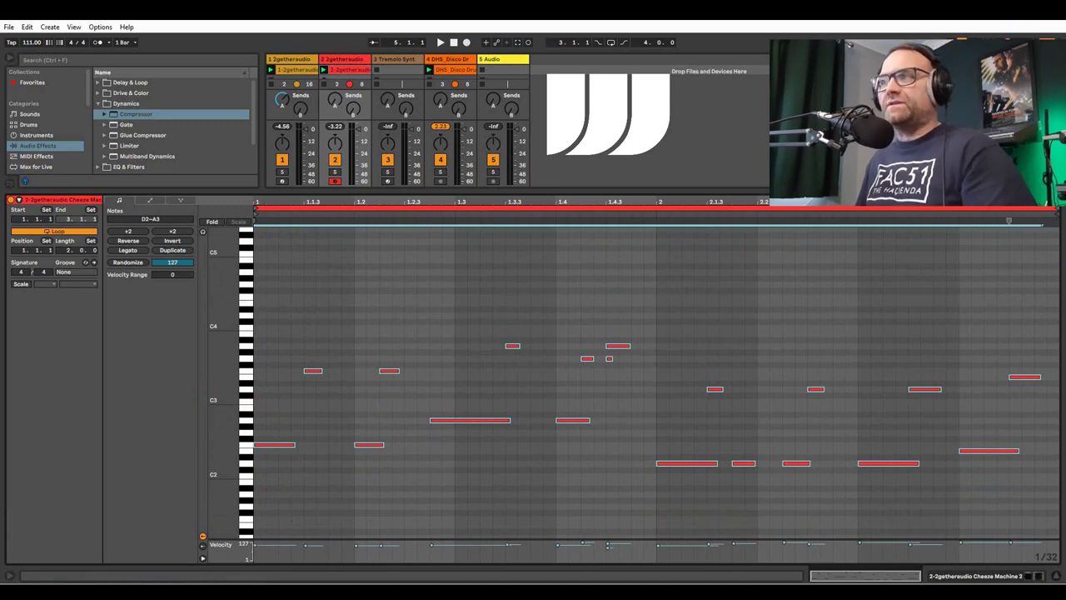
key(space)
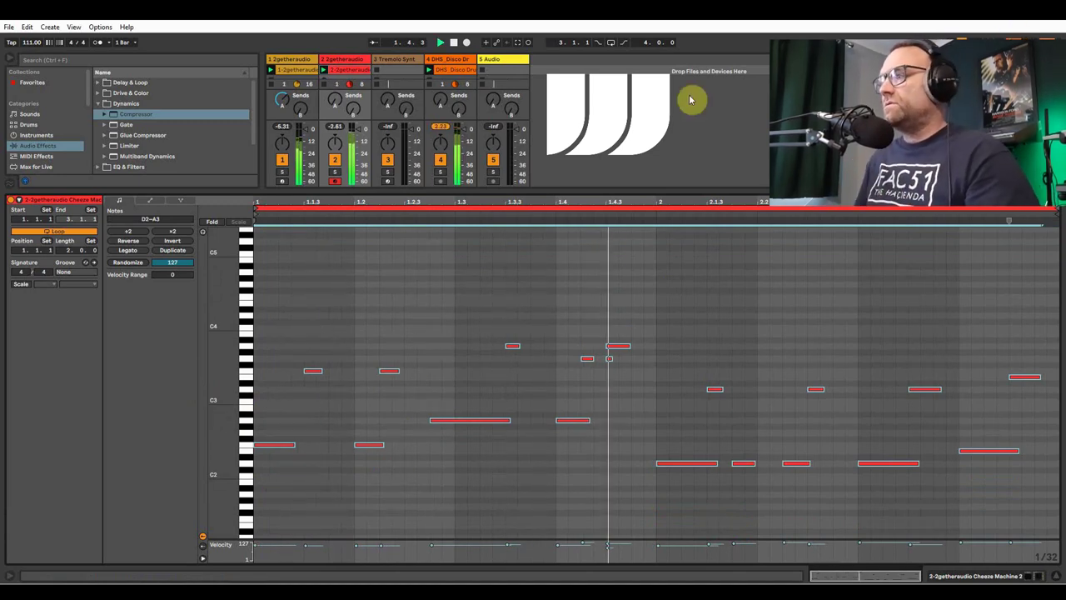
click(611, 404)
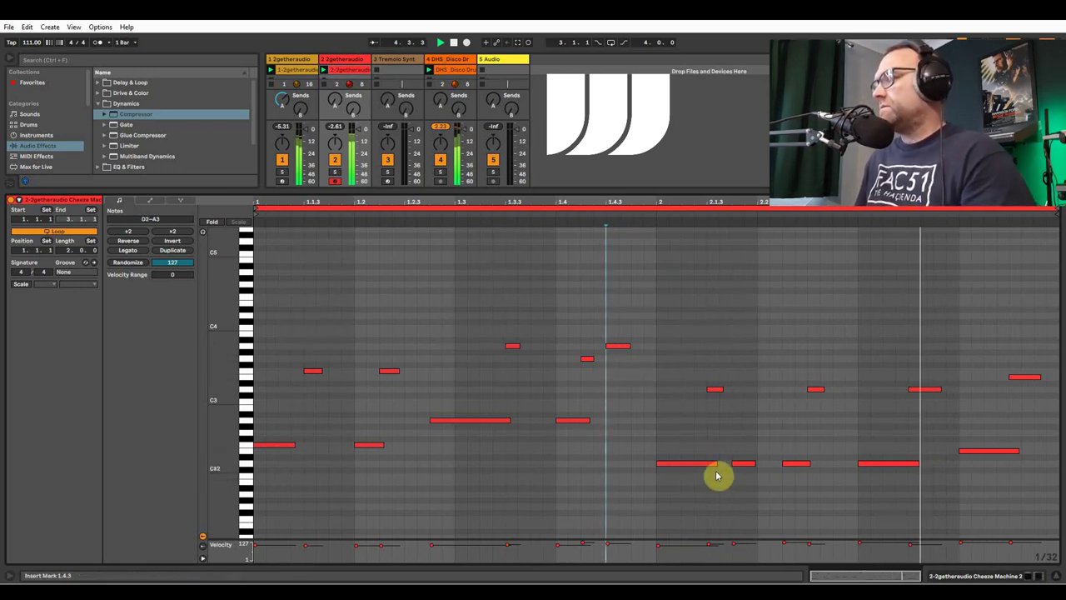
key(ctrl+alt+l)
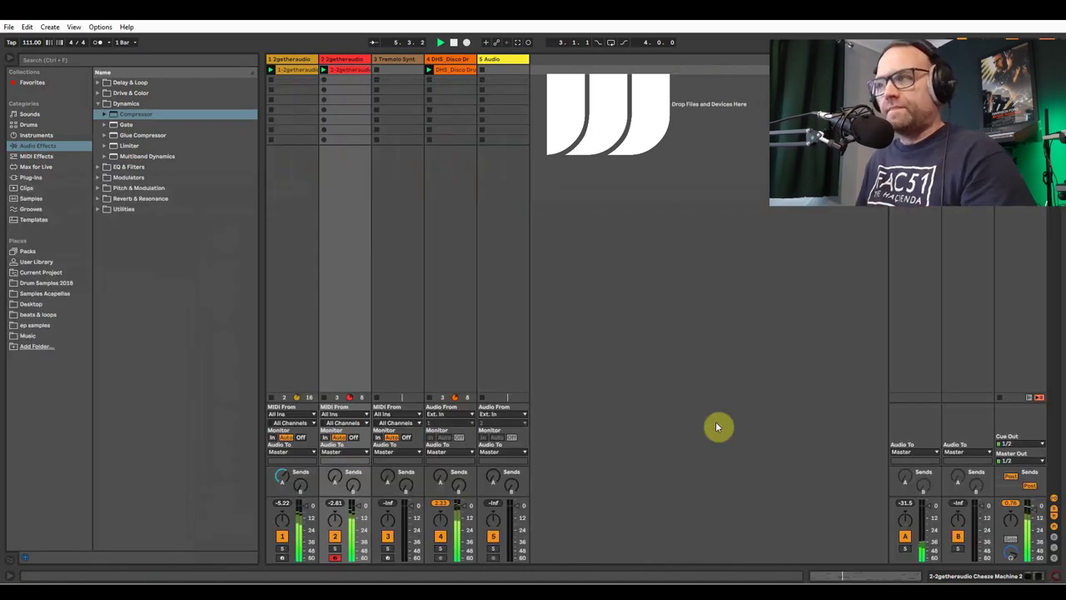
Duplicate the bass track and colour the new third track cyan
right_click(344, 67)
click(355, 83)
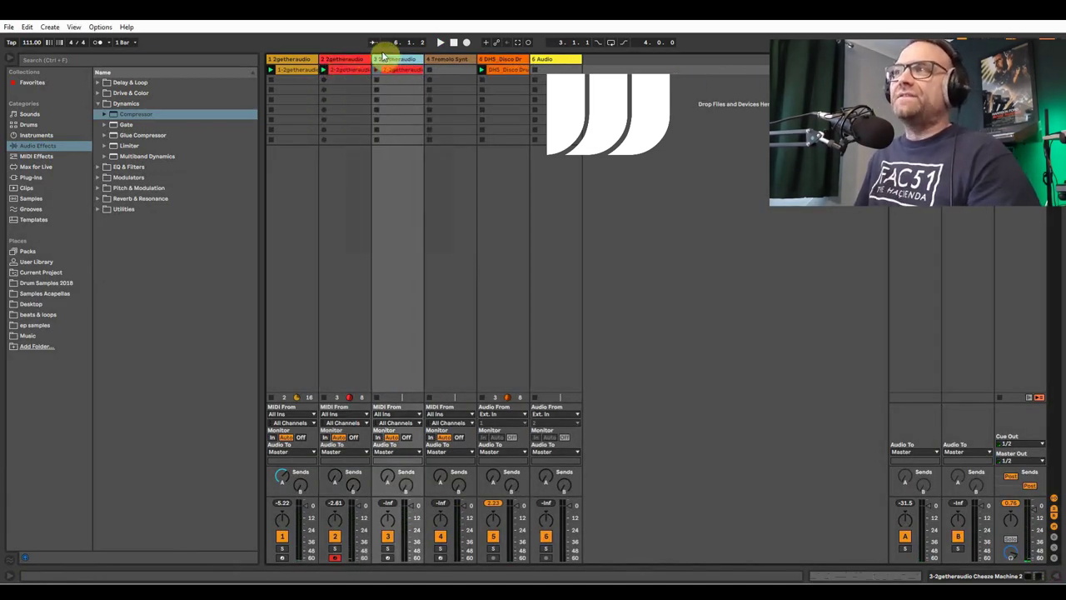
right_click(403, 62)
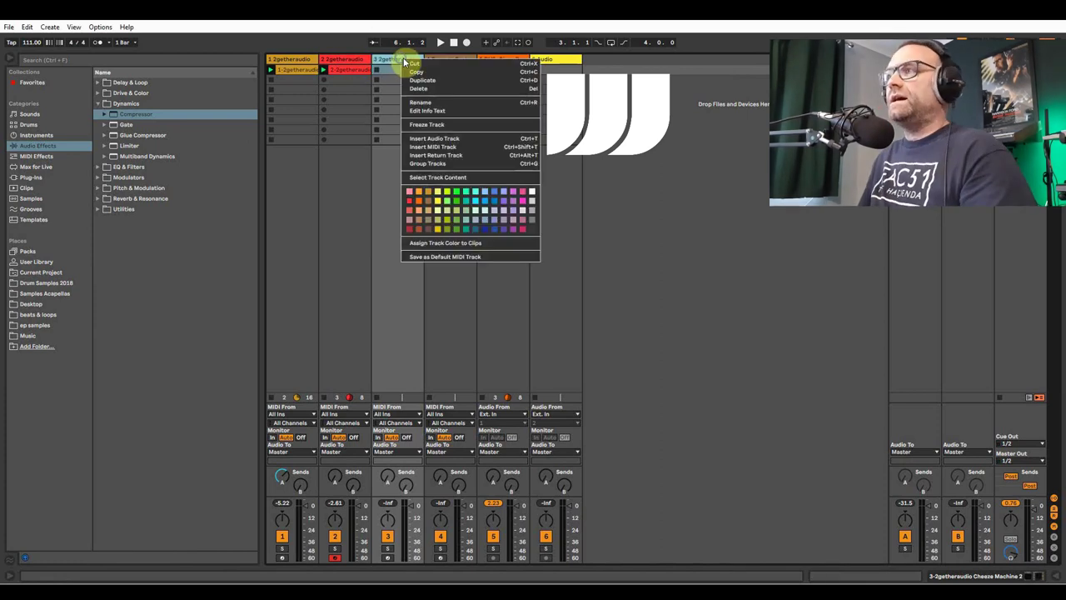
click(459, 203)
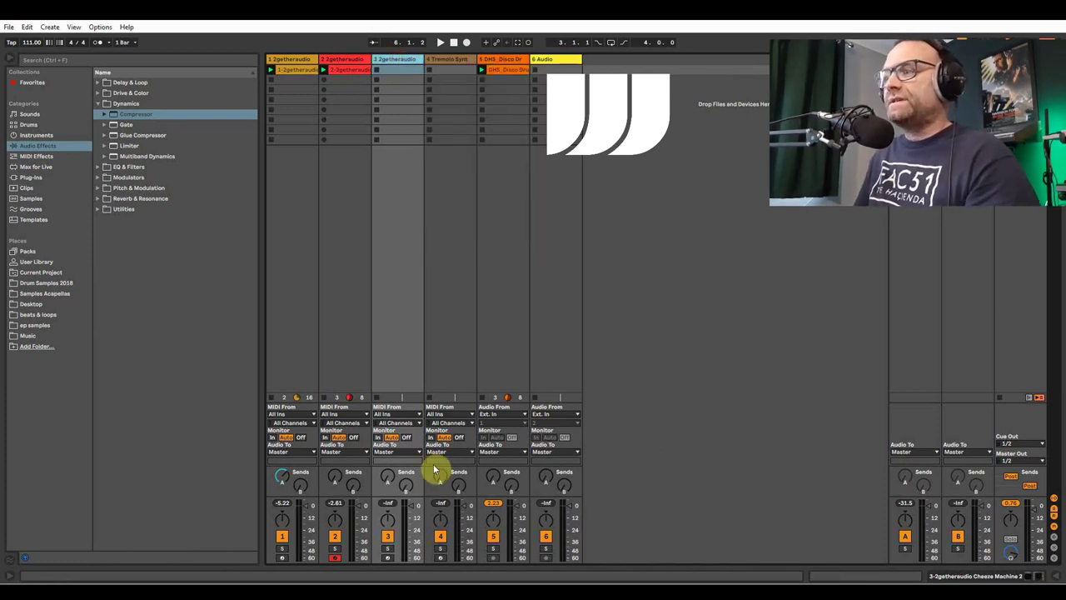
Raise track 3's delay send and arm its Oasis Rez Bass synth for recording
mouse_move(406, 487)
mouse_down()
mouse_move(406, 475)
mouse_move(409, 505)
mouse_up()
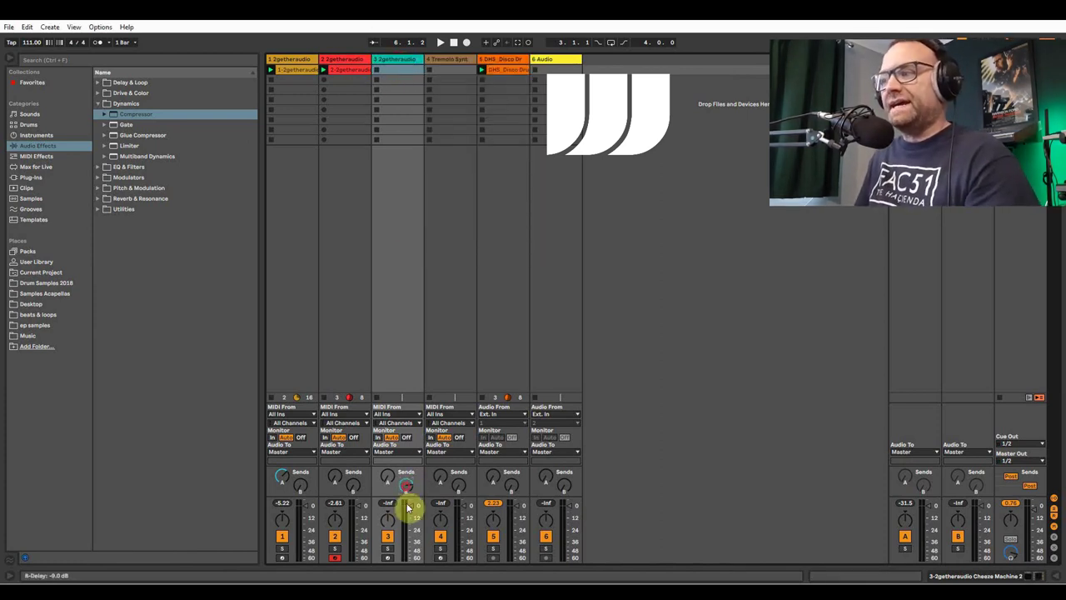
click(975, 575)
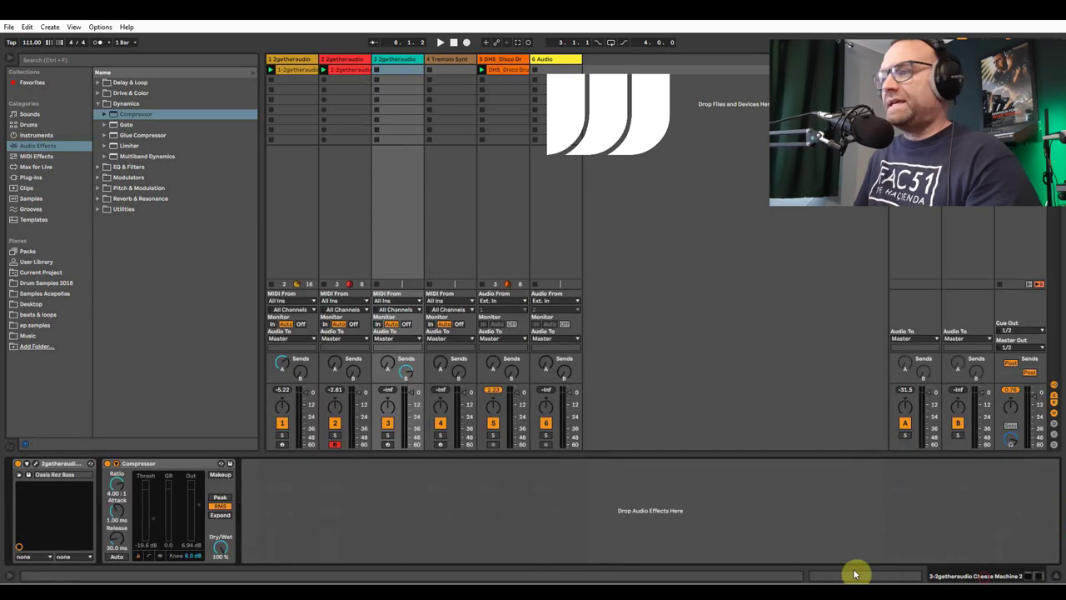
click(33, 470)
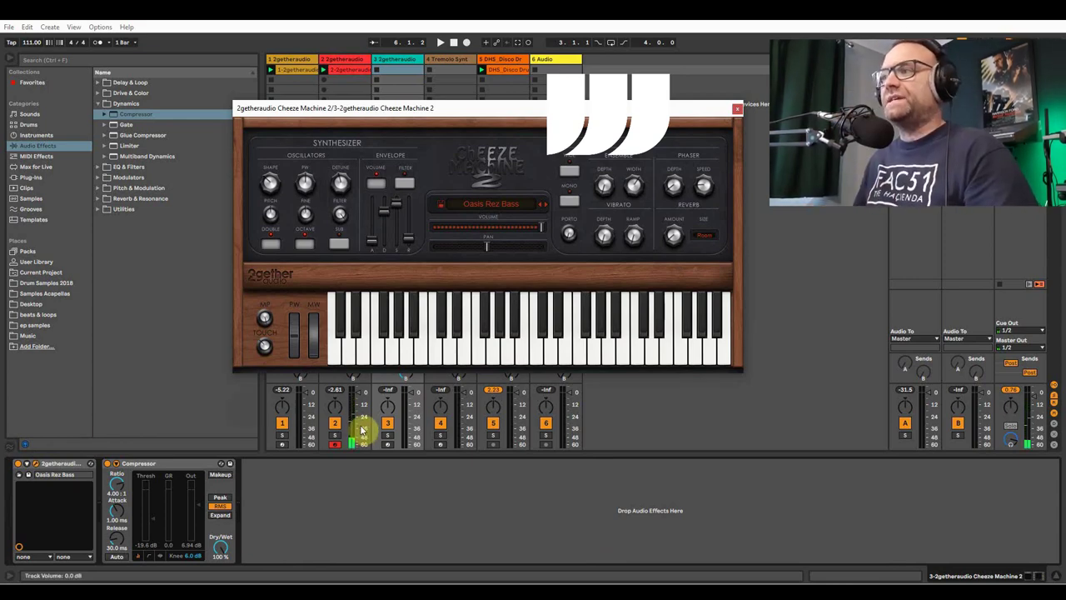
click(388, 444)
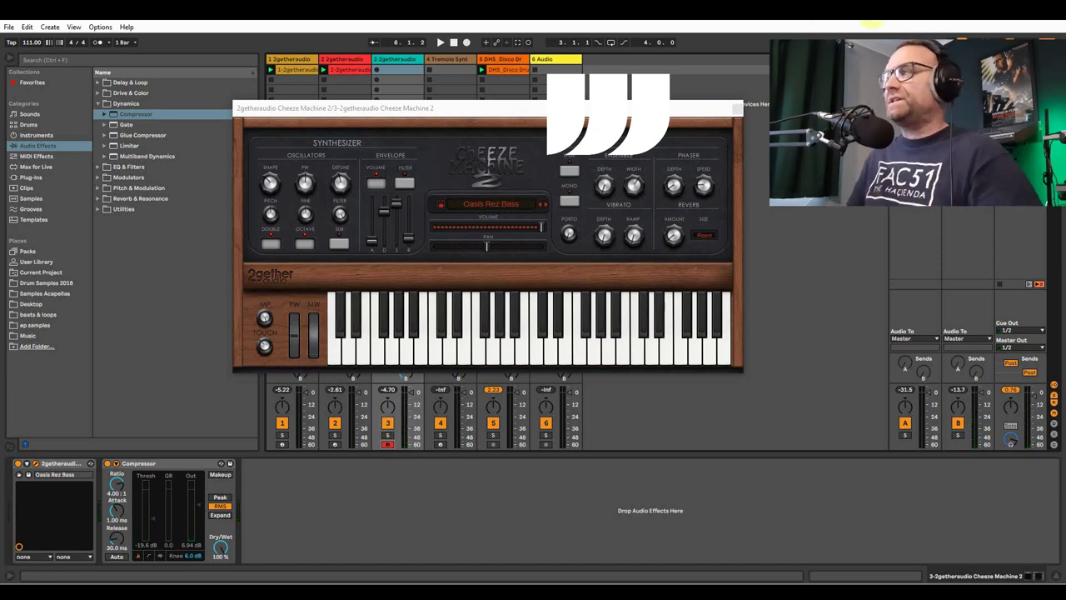
click(738, 109)
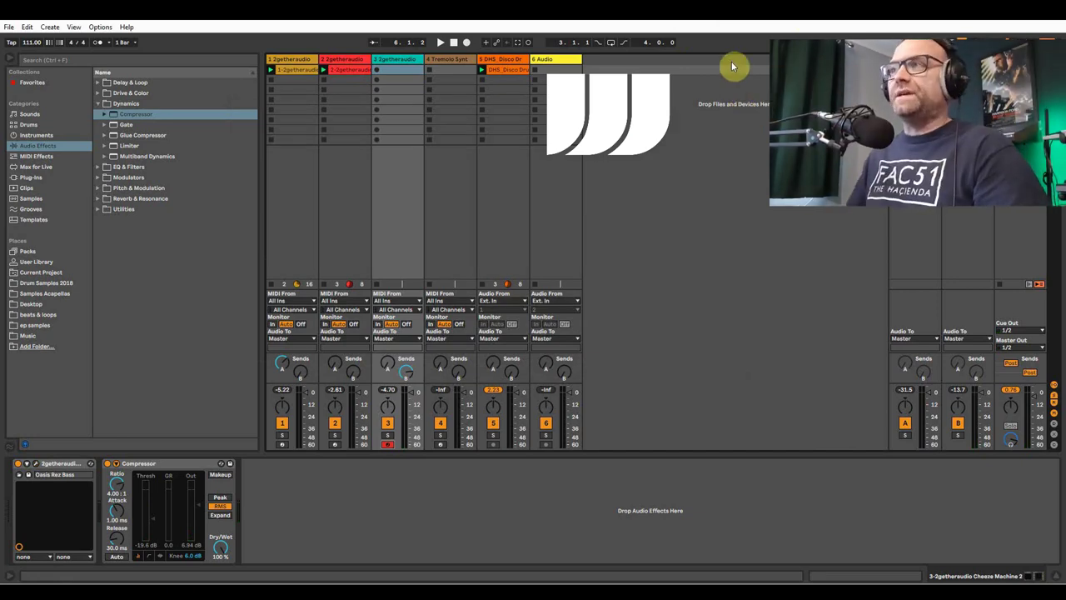
Play the set with disco drums, brass chords and bass sounding together
key(space)
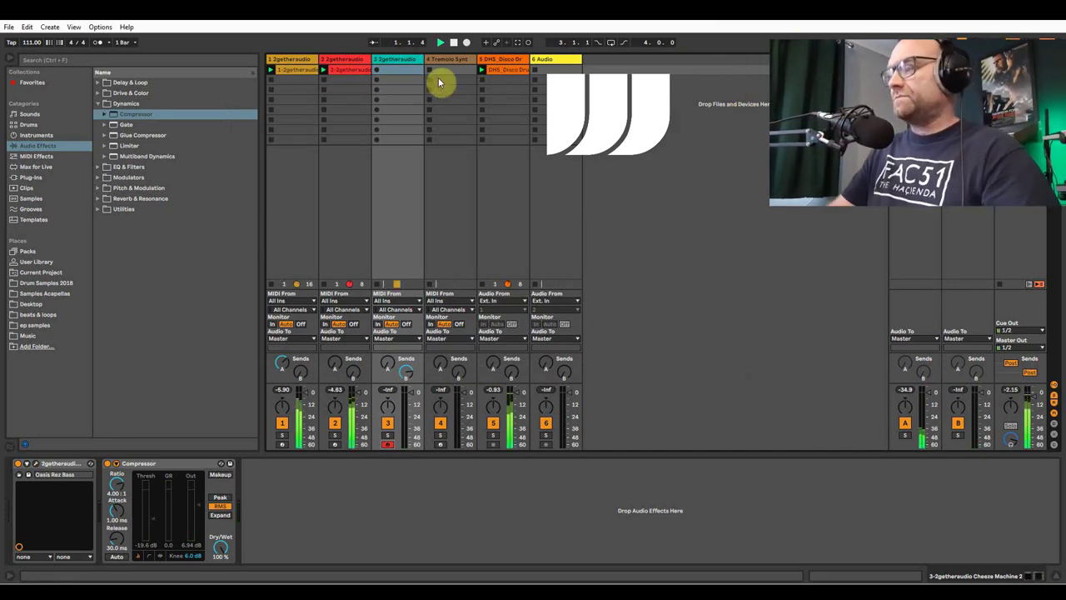